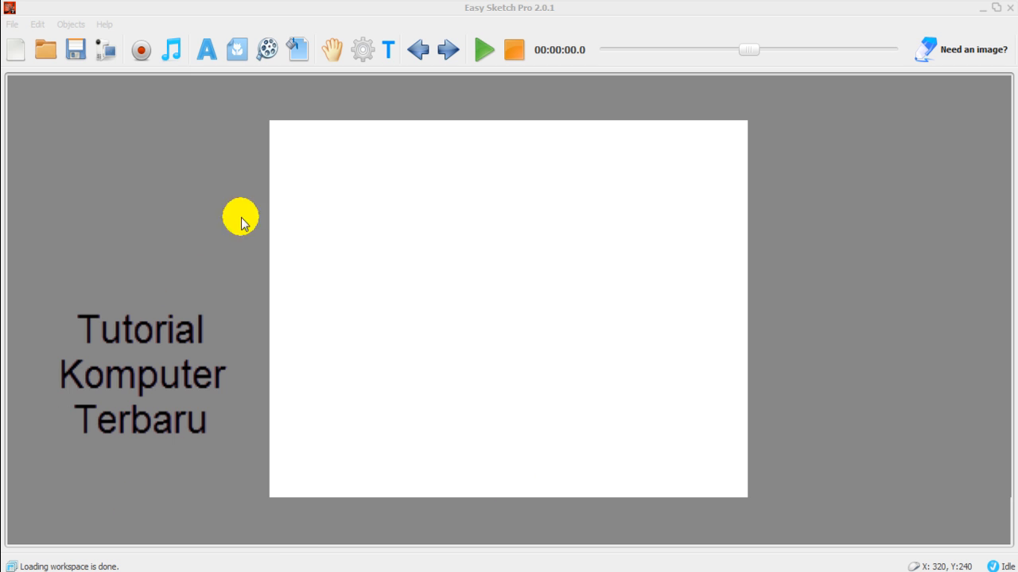
pyautogui.click(269, 124)
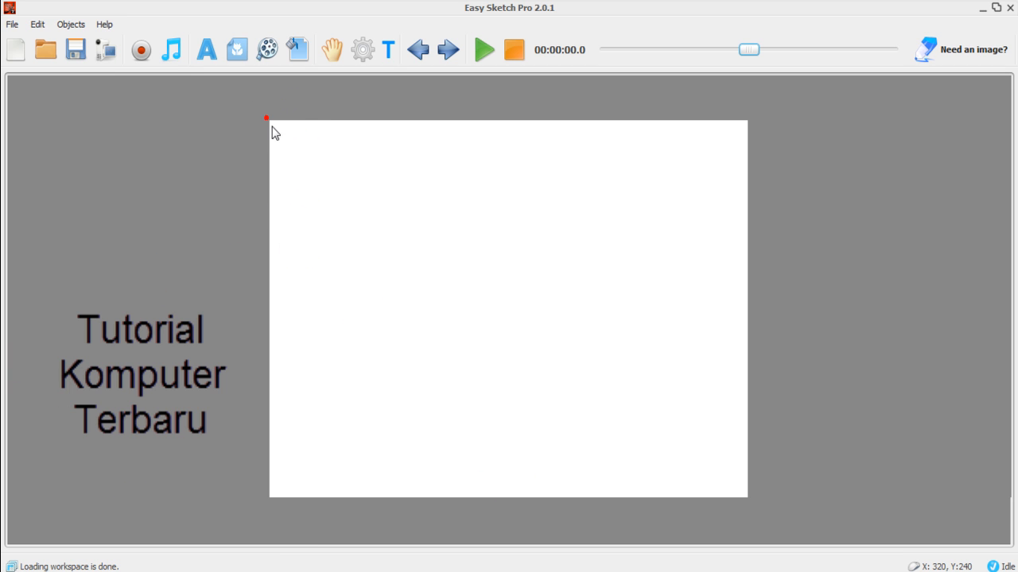
pyautogui.click(205, 56)
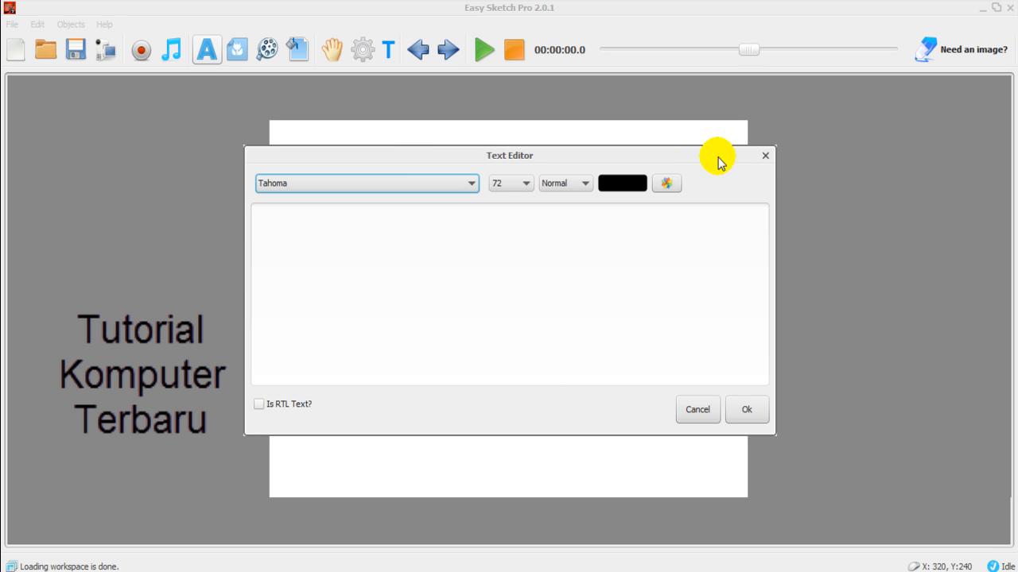
pyautogui.click(762, 155)
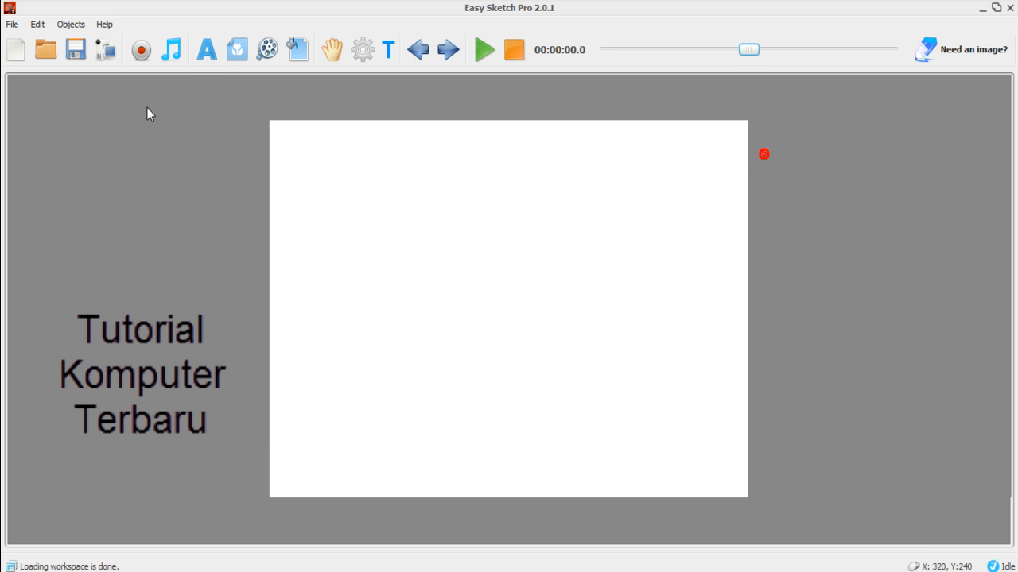
# Start a new text object containing "TUTORIAL KOMPUTER TERBARU".
pyautogui.click(205, 51)
pyautogui.click(347, 286)
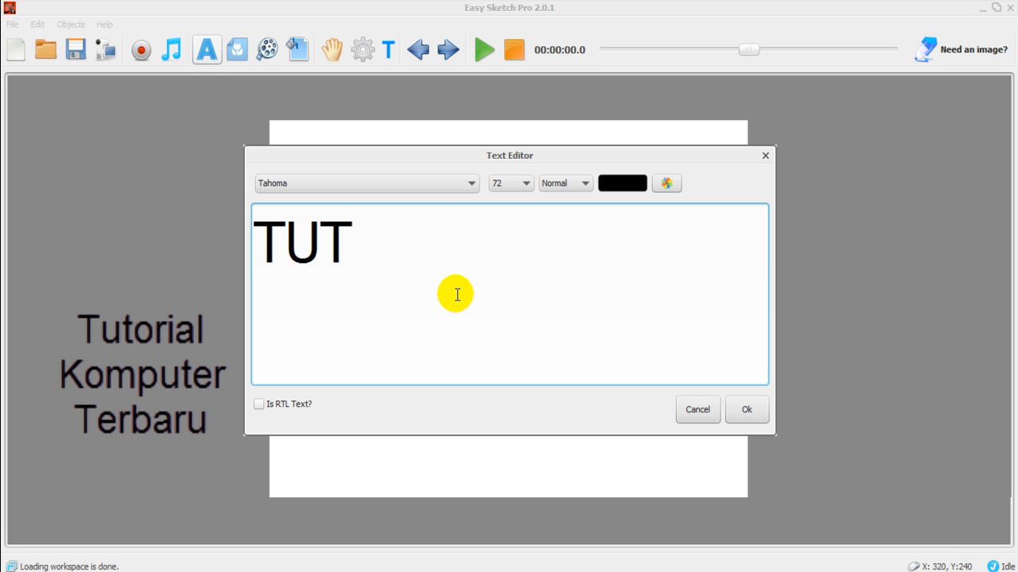
pyautogui.write('TUTORIAL KO')
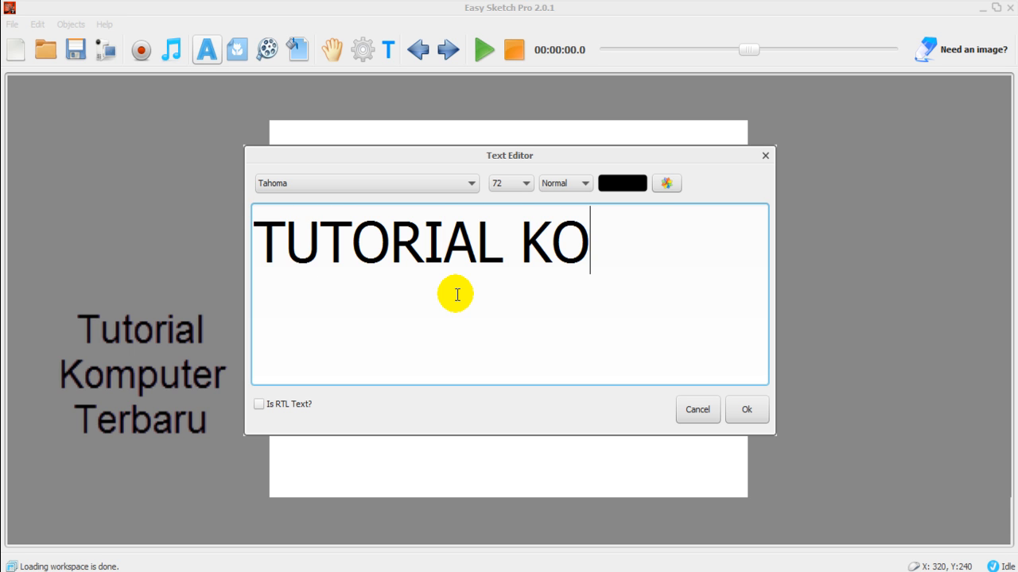
pyautogui.write('MPUTER ')
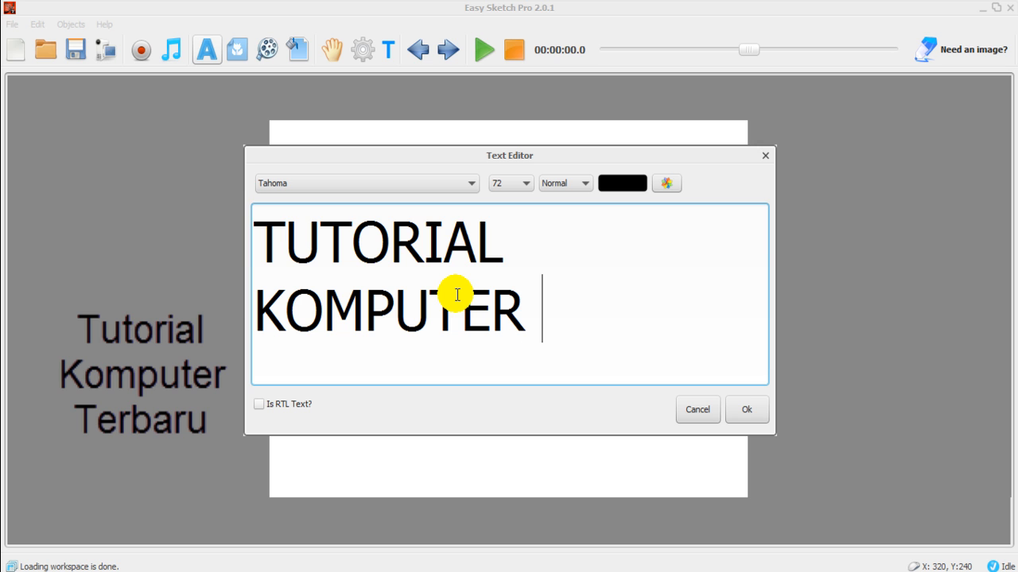
pyautogui.write('TERBARU')
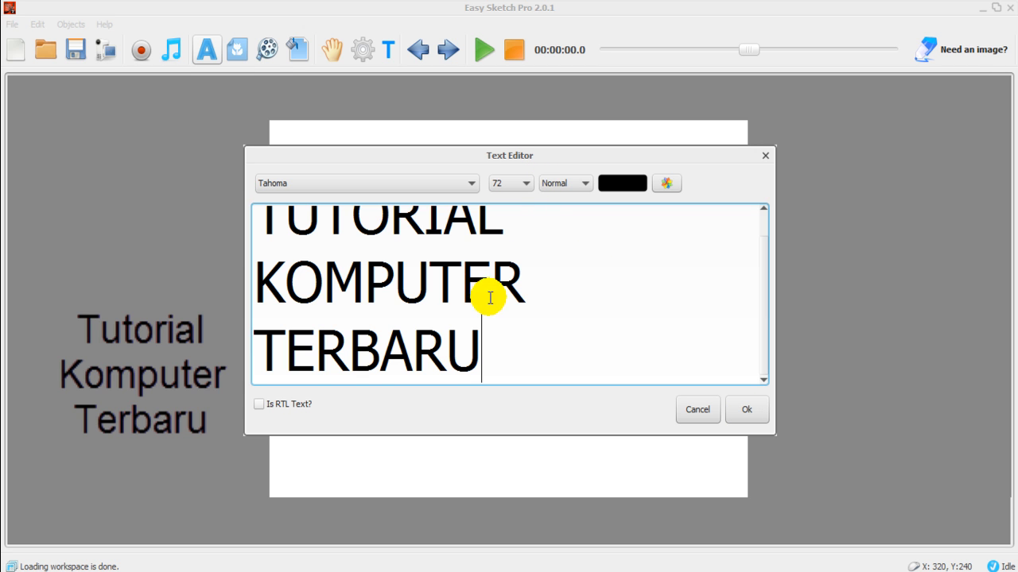
# Set the whole text's size to 40 and its font to Tarzan.
pyautogui.tripleClick(495, 348)
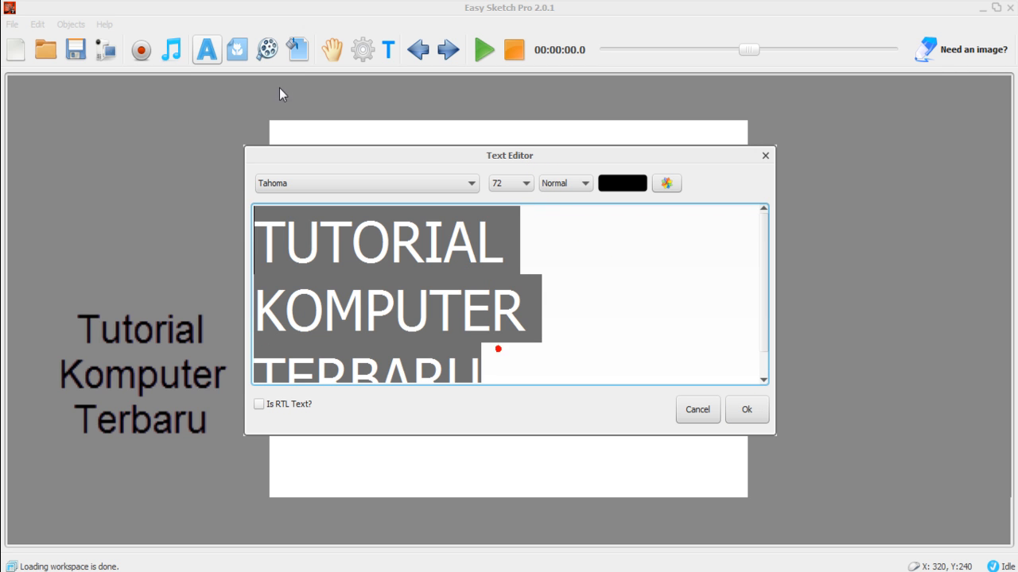
pyautogui.click(524, 184)
pyautogui.scroll(3, 524, 231)
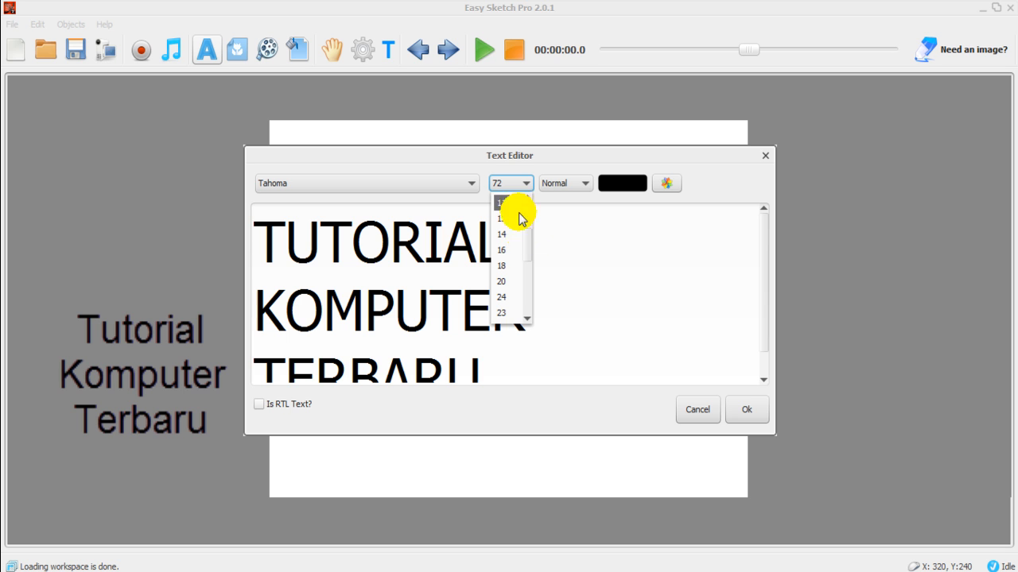
pyautogui.scroll(-3, 515, 275)
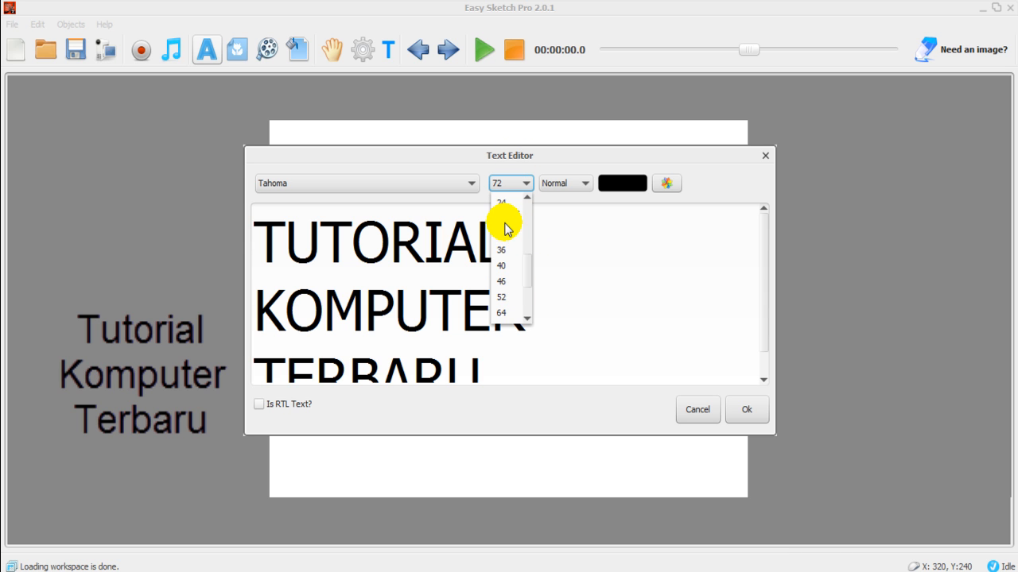
pyautogui.click(508, 269)
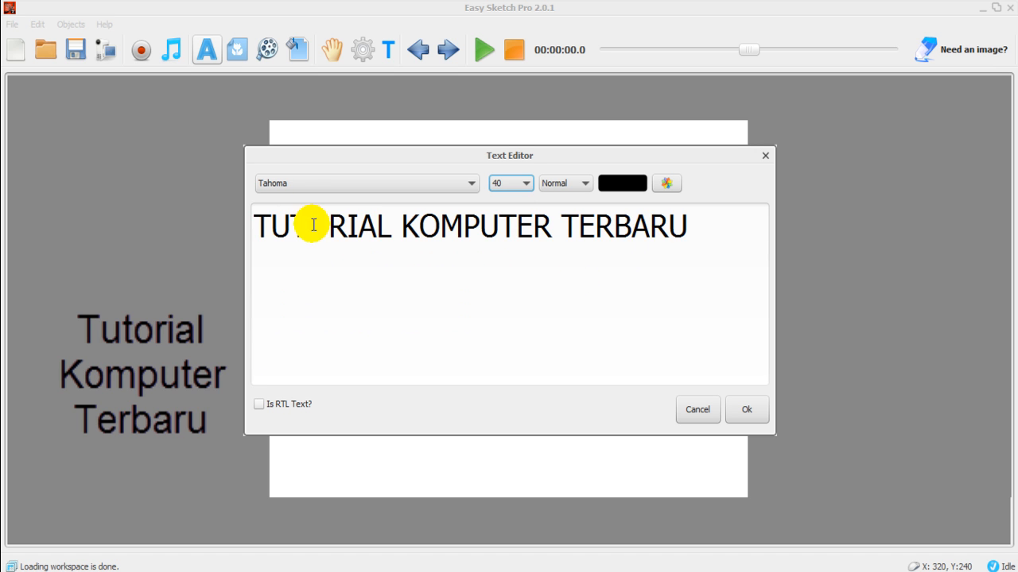
pyautogui.click(454, 181)
pyautogui.click(389, 238)
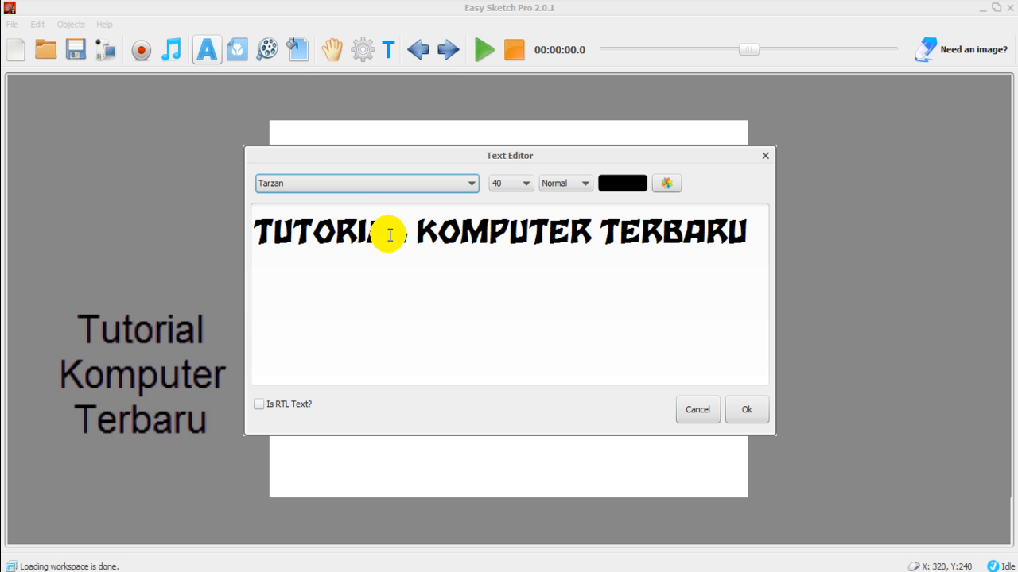
# Try the Tekton Pro Cond and Terminator Two fonts on the text, and return it to Tarzan.
pyautogui.click(469, 182)
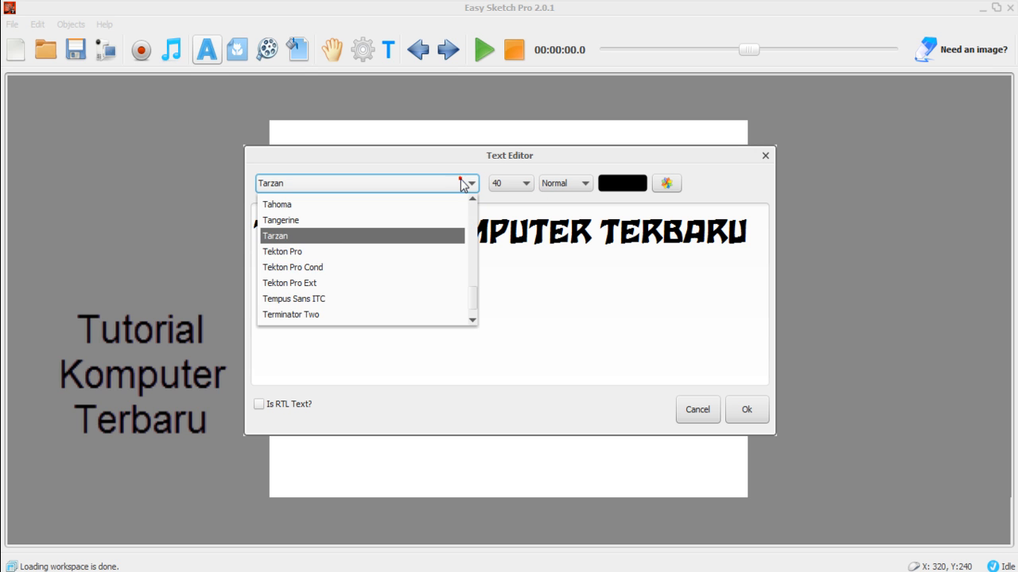
pyautogui.click(363, 269)
pyautogui.click(397, 186)
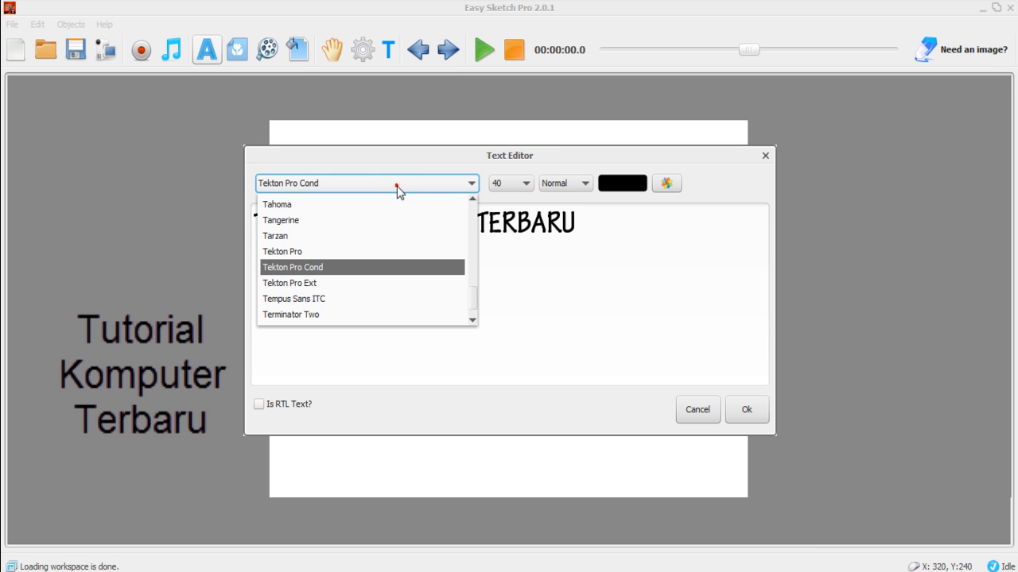
pyautogui.click(361, 315)
pyautogui.click(425, 182)
pyautogui.click(366, 237)
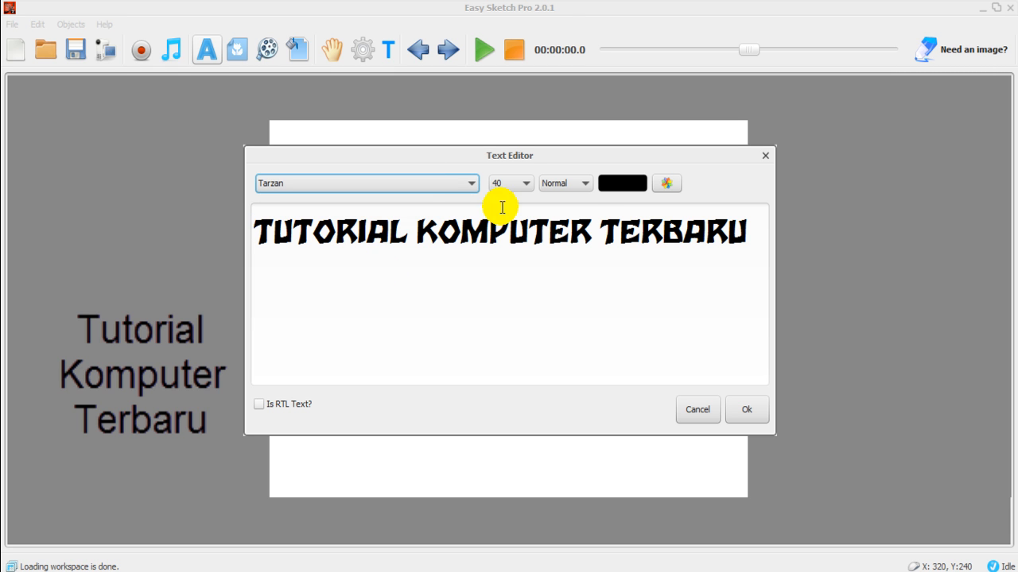
# Color the text light red using a color swatch and add it to the canvas.
pyautogui.click(577, 186)
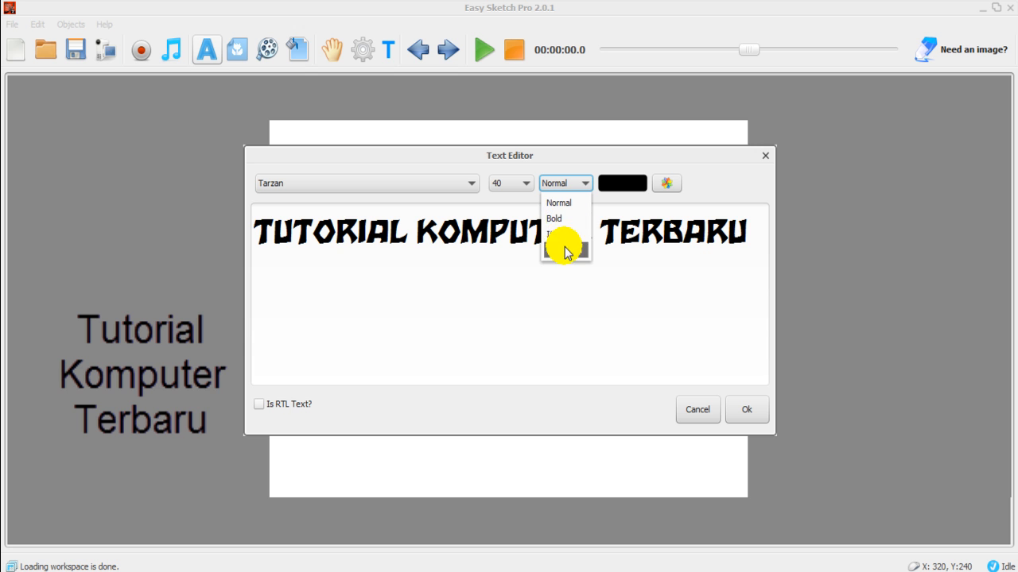
pyautogui.click(701, 169)
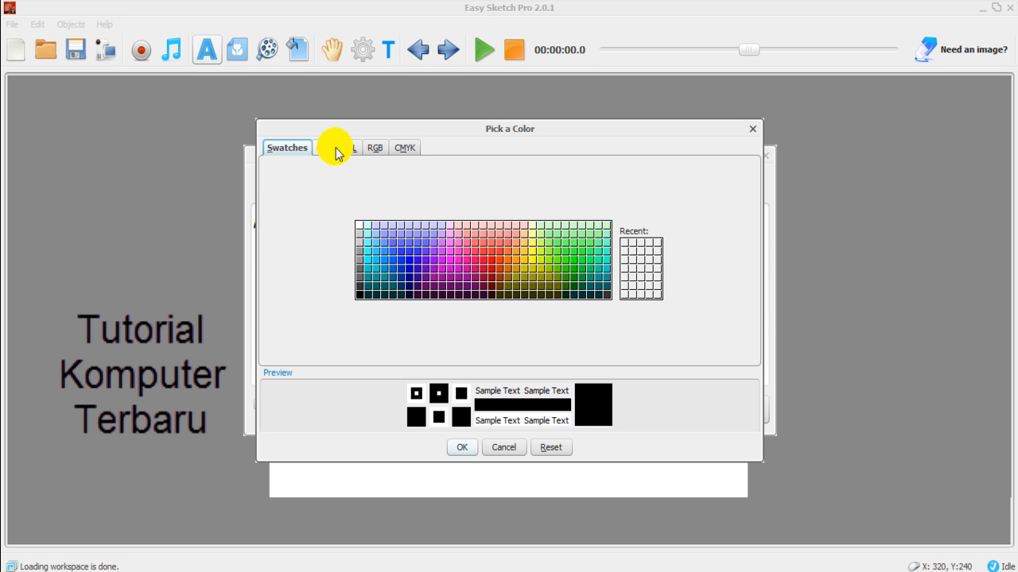
pyautogui.click(328, 149)
pyautogui.click(350, 150)
pyautogui.click(374, 149)
pyautogui.click(404, 149)
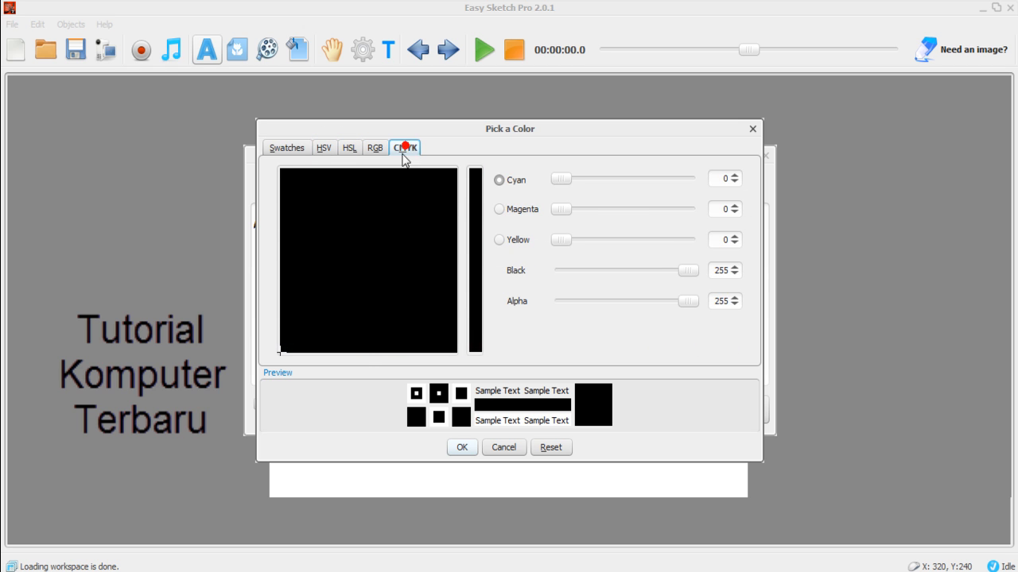
pyautogui.click(293, 148)
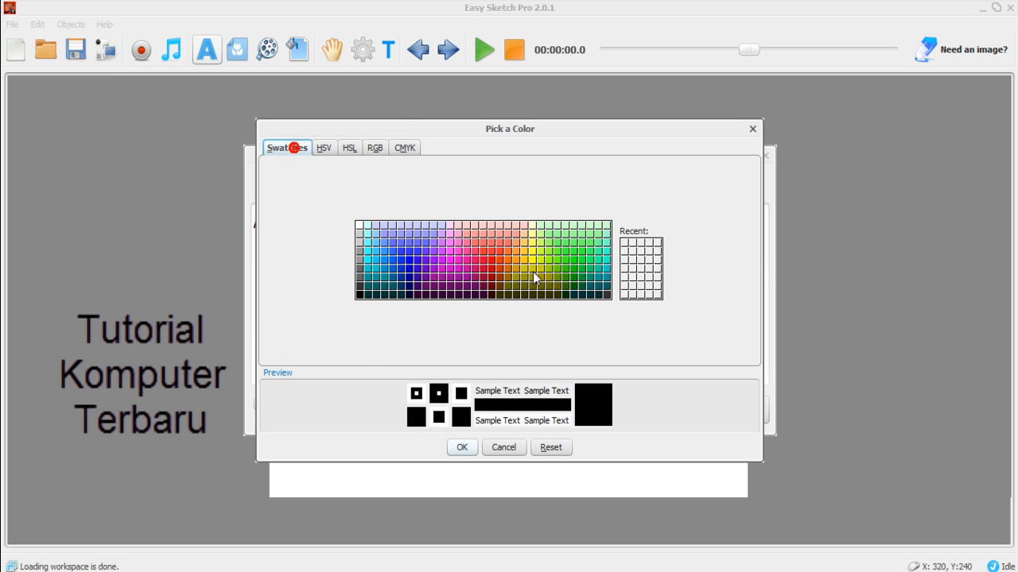
pyautogui.click(393, 242)
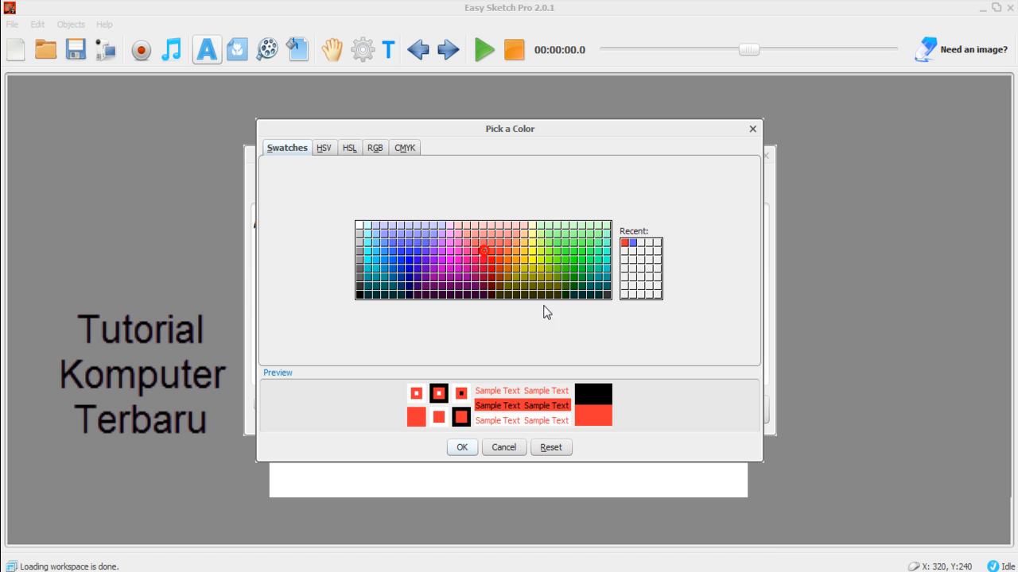
pyautogui.click(464, 449)
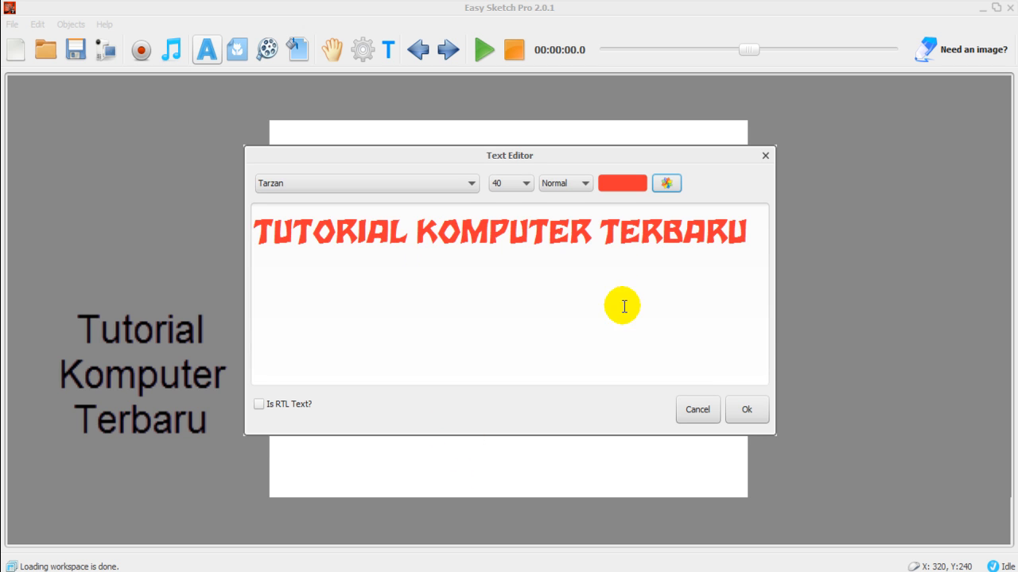
pyautogui.click(740, 410)
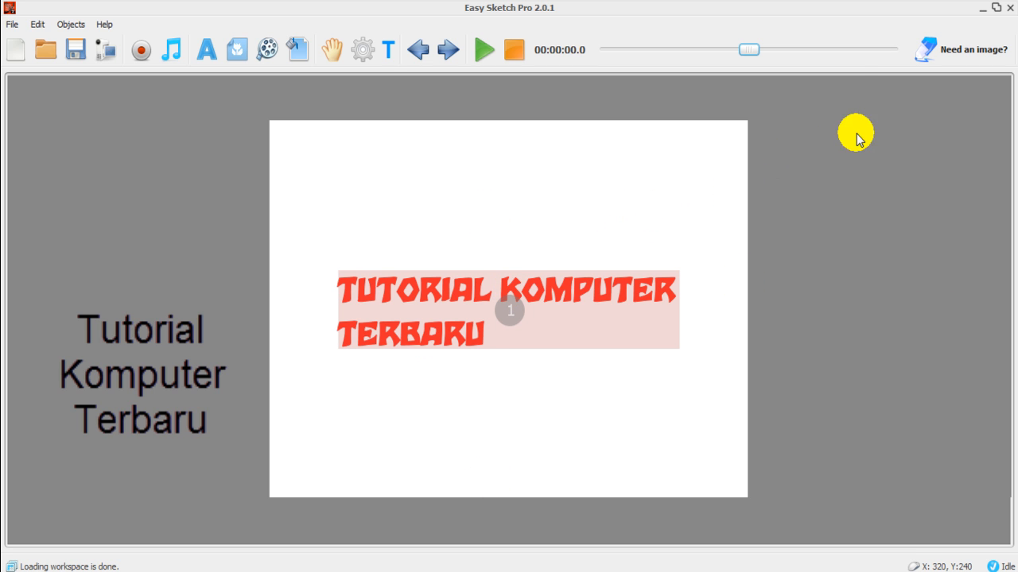
# Edit the text object on the canvas and enable its RTL text option.
pyautogui.click(369, 288)
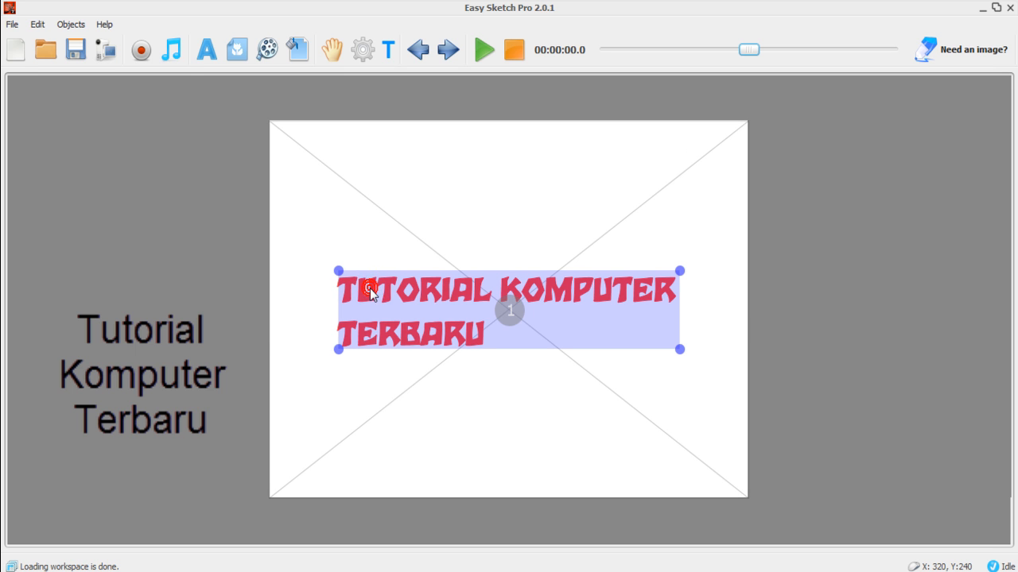
pyautogui.rightClick(370, 287)
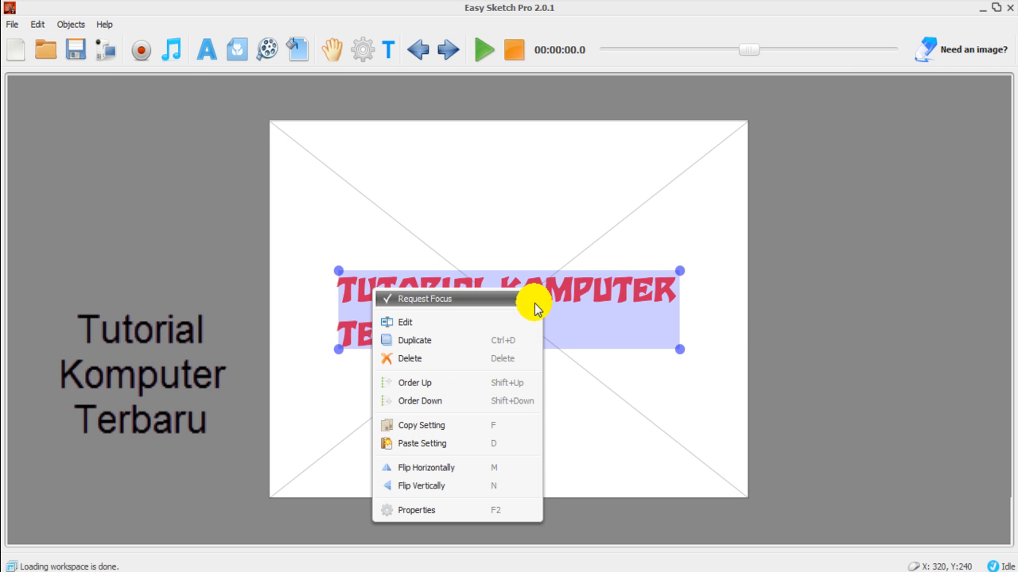
pyautogui.click(580, 298)
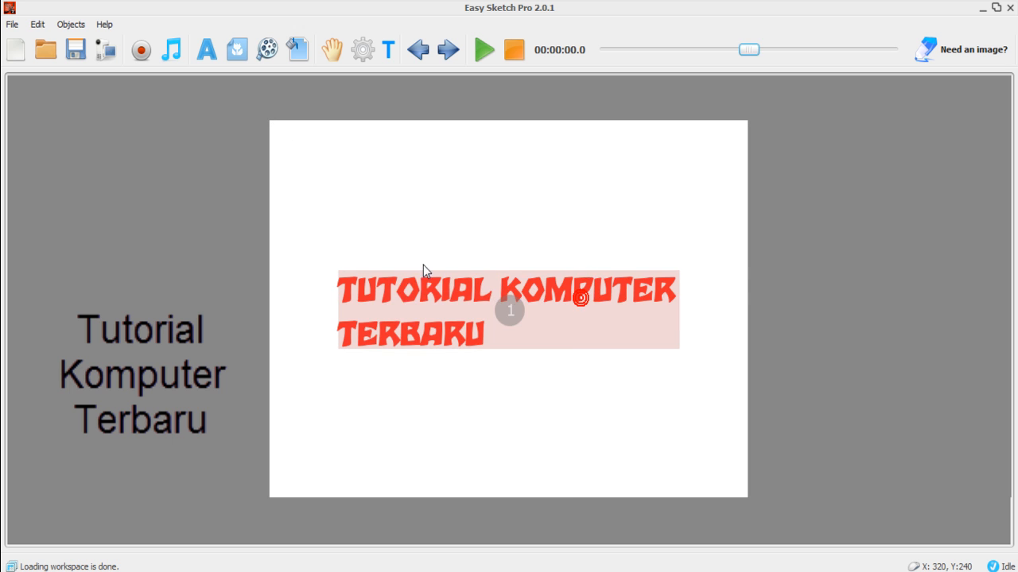
pyautogui.rightClick(401, 296)
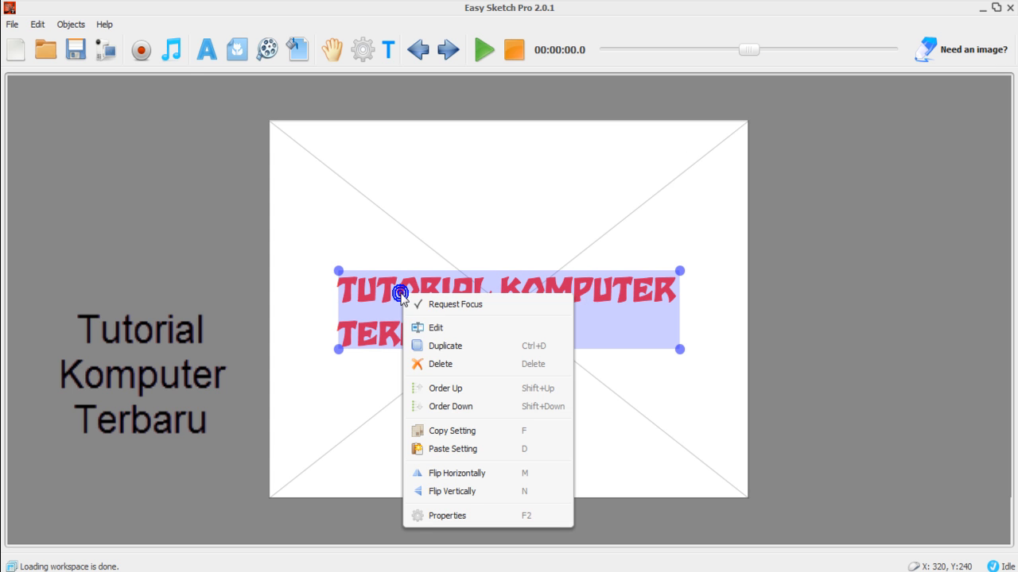
pyautogui.click(435, 327)
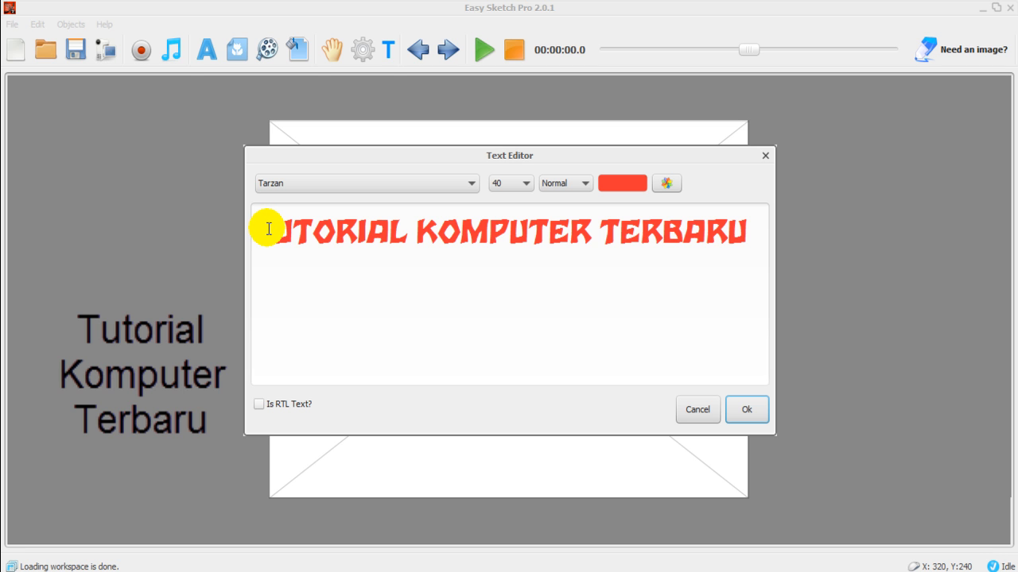
pyautogui.click(259, 405)
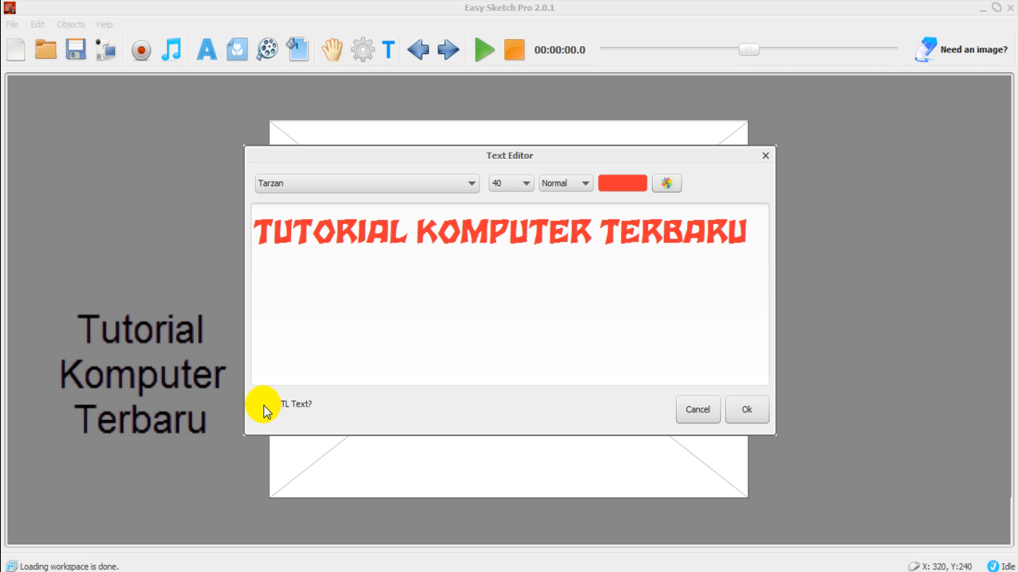
pyautogui.click(749, 410)
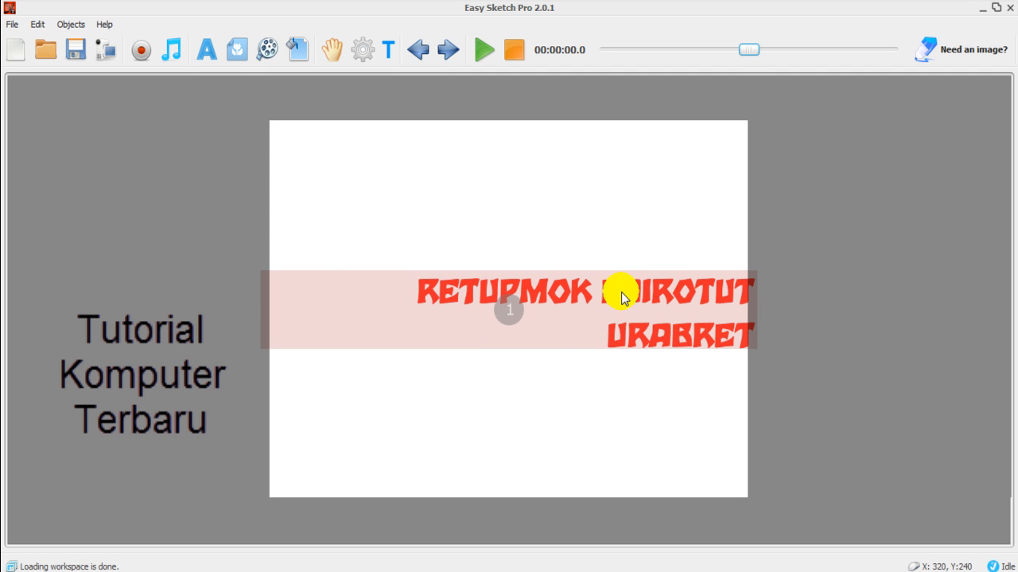
# Edit the reversed text object again and disable its RTL text option.
pyautogui.click(621, 291)
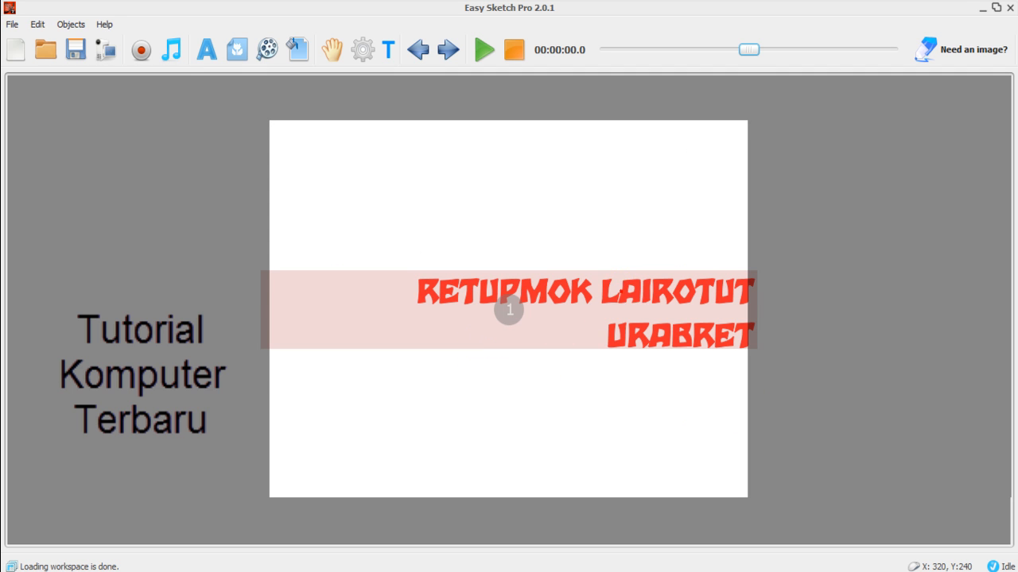
pyautogui.rightClick(518, 306)
pyautogui.click(557, 339)
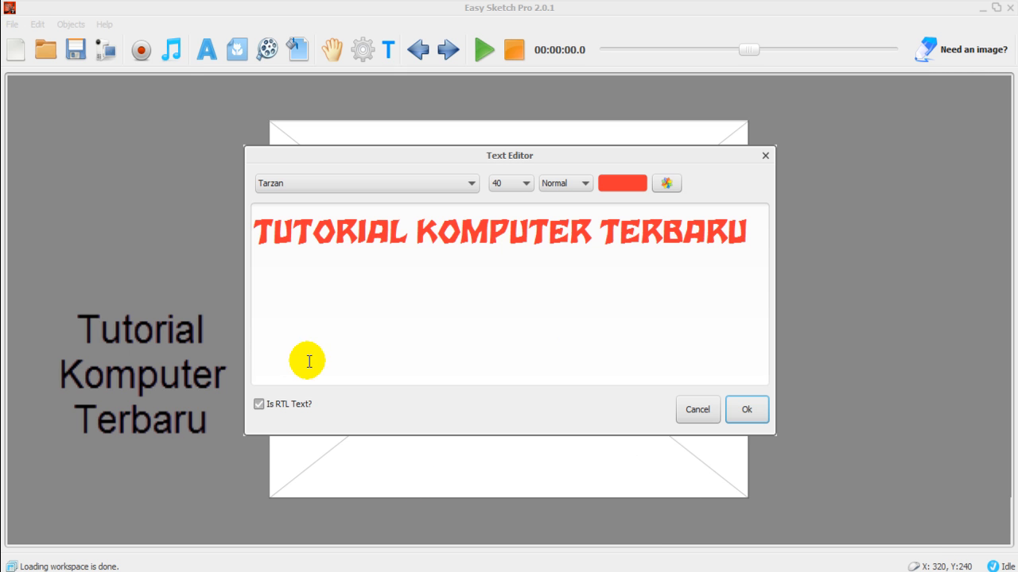
pyautogui.click(259, 404)
pyautogui.click(748, 411)
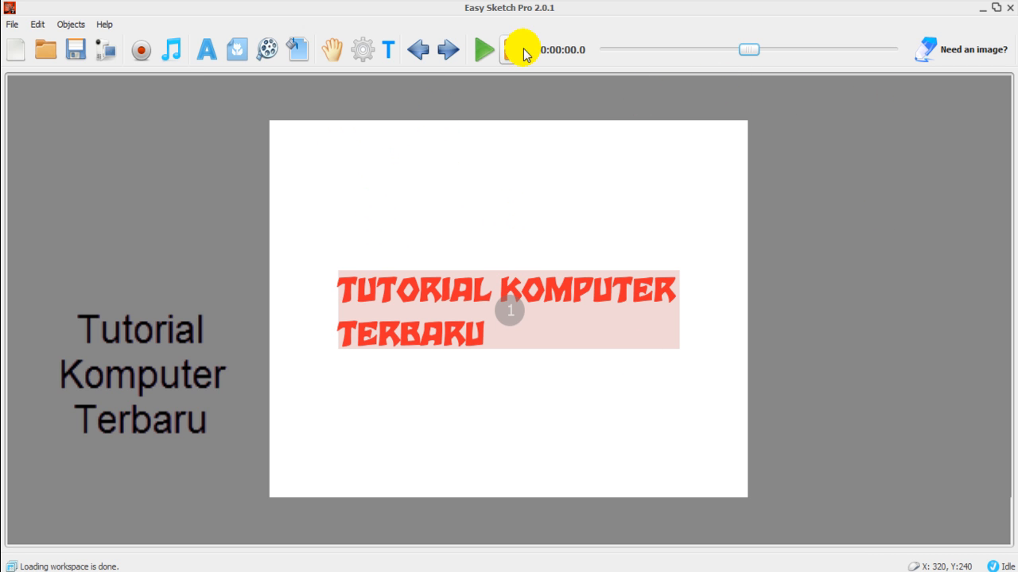
# Play the sketch animation to preview how the text is drawn.
pyautogui.click(487, 51)
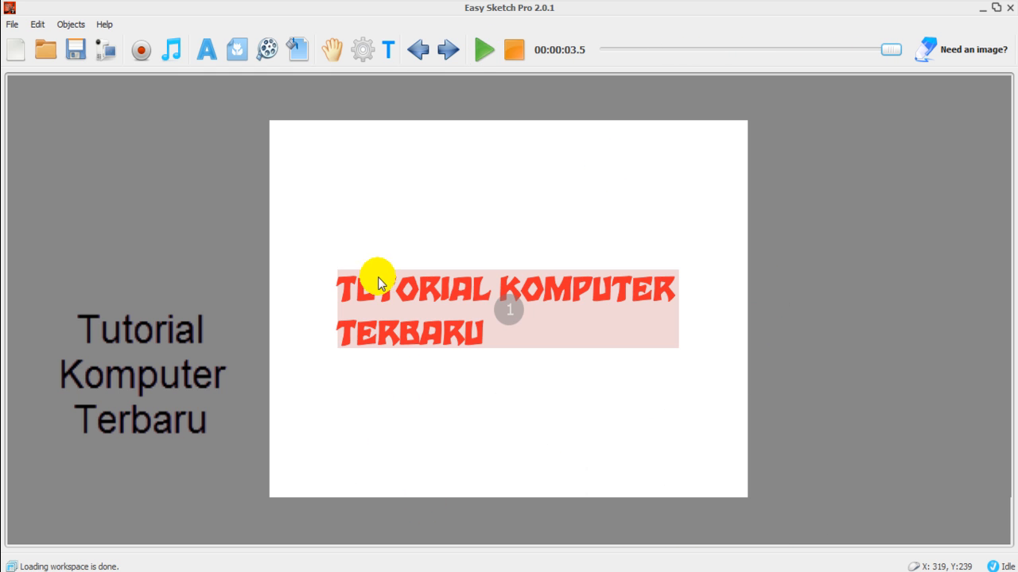
pyautogui.click(38, 25)
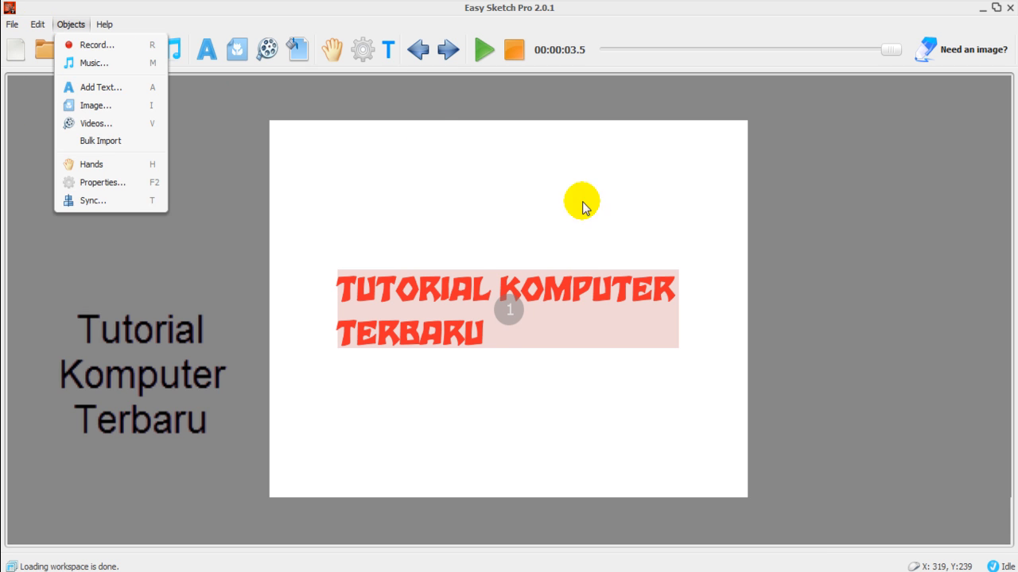
pyautogui.click(439, 327)
pyautogui.rightClick(427, 289)
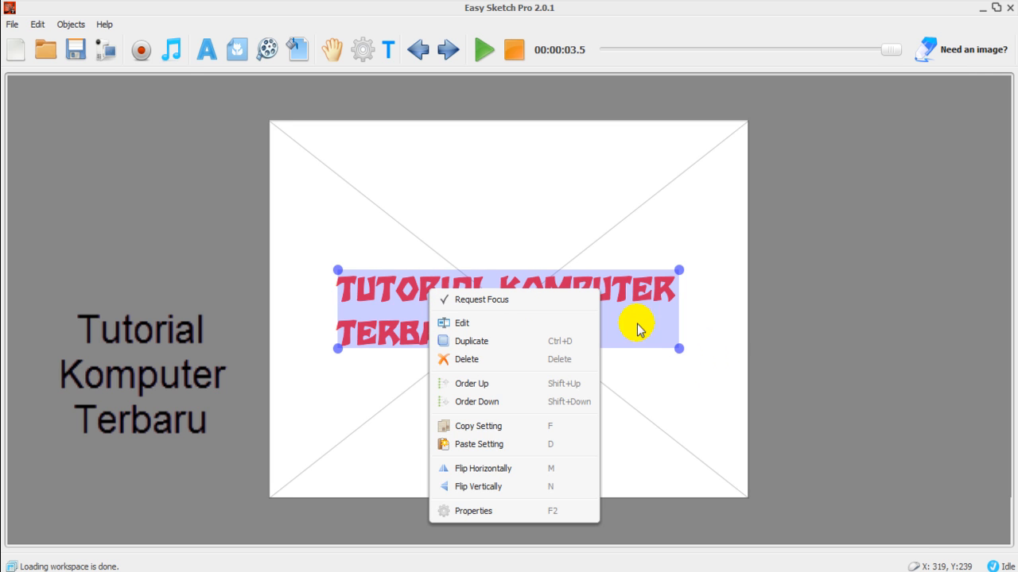
pyautogui.click(354, 259)
# Choose the small sketch hand with a purple sleeve and white marker, and preview the drawing animation with it.
pyautogui.click(322, 46)
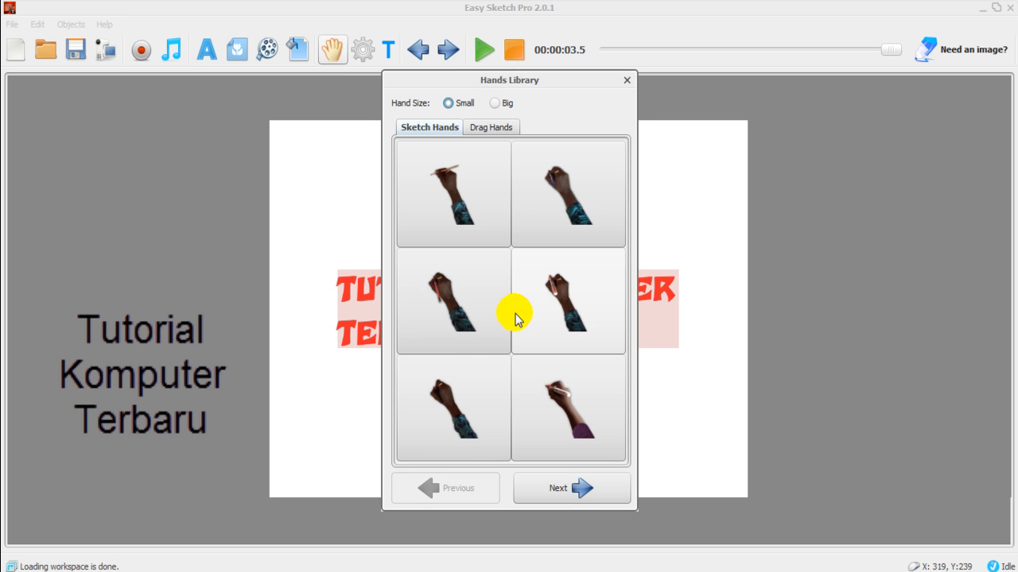
pyautogui.click(574, 408)
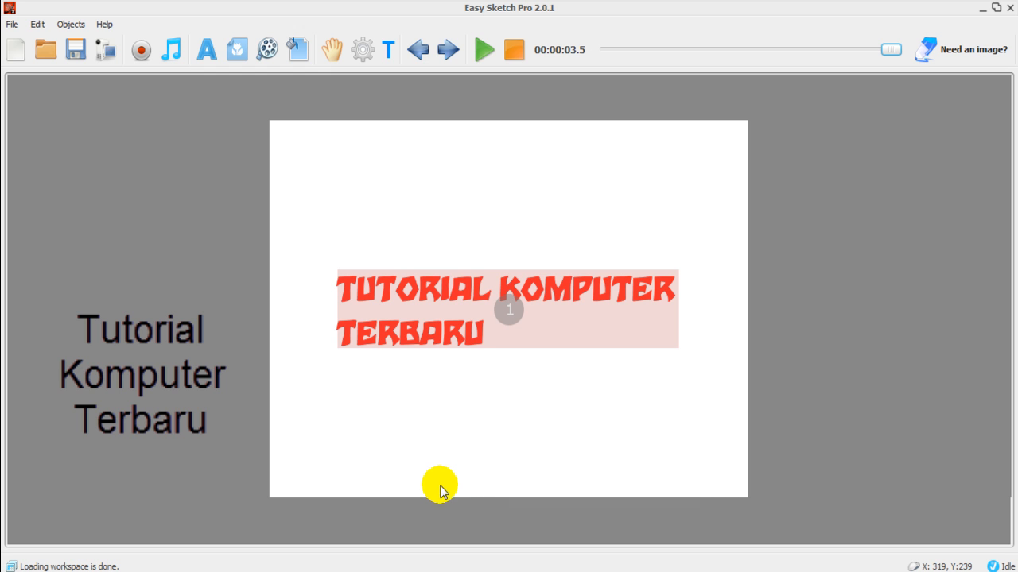
pyautogui.click(483, 50)
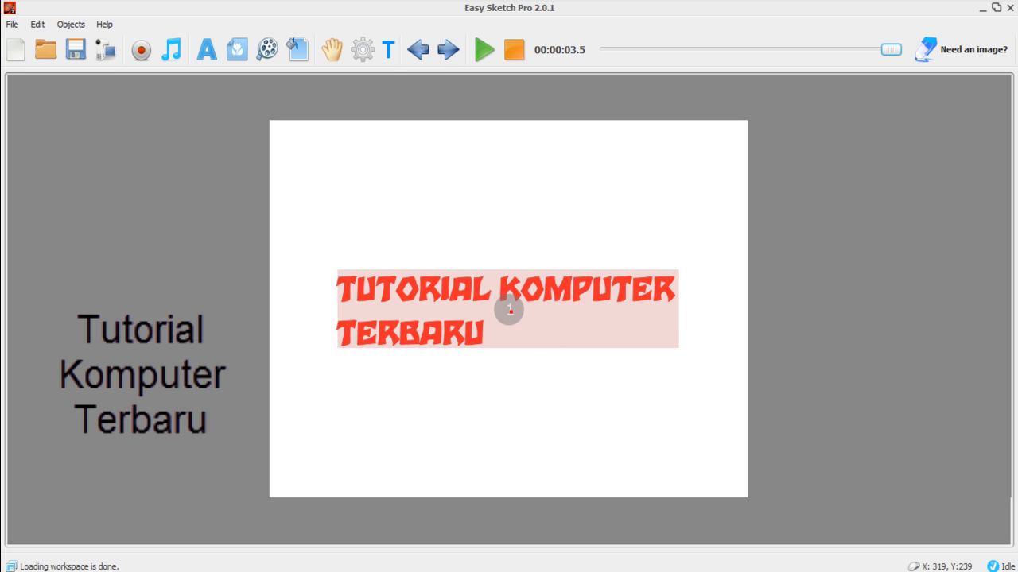
pyautogui.click(511, 314)
pyautogui.rightClick(511, 315)
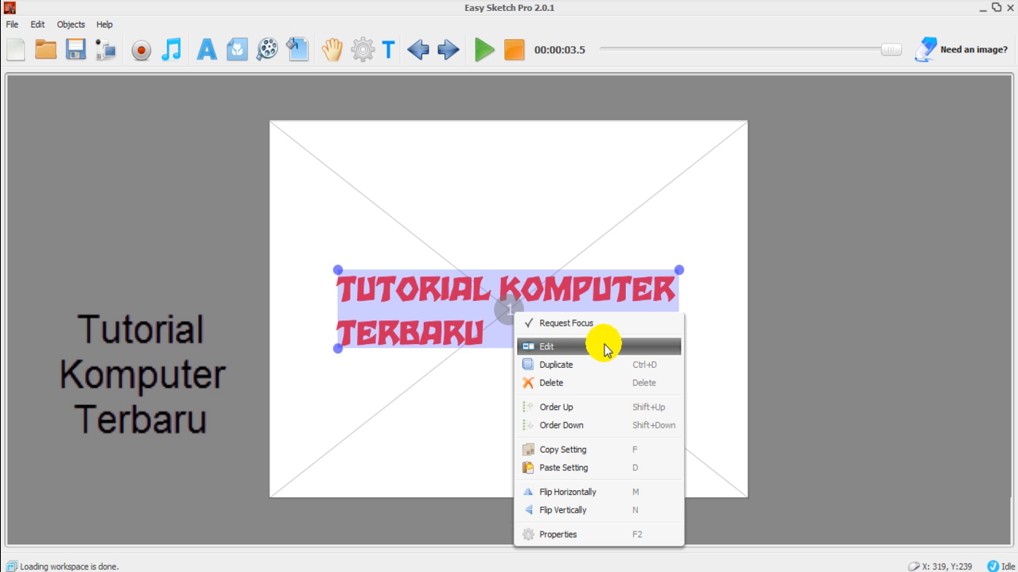
pyautogui.click(574, 324)
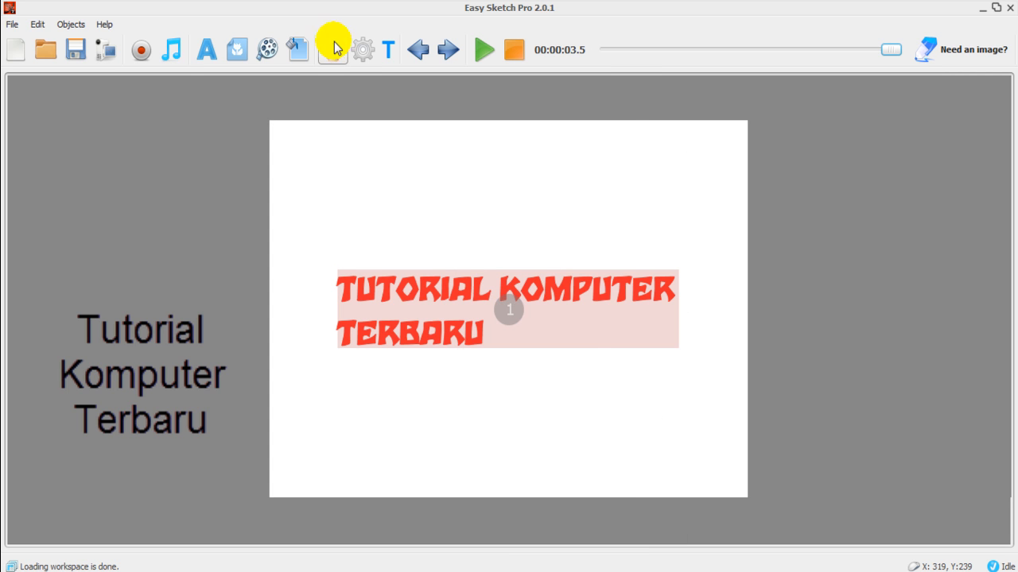
# Choose the small sketch hand with a thin pen and black-and-white patterned sleeve from the library's second page, and preview the animation.
pyautogui.click(332, 49)
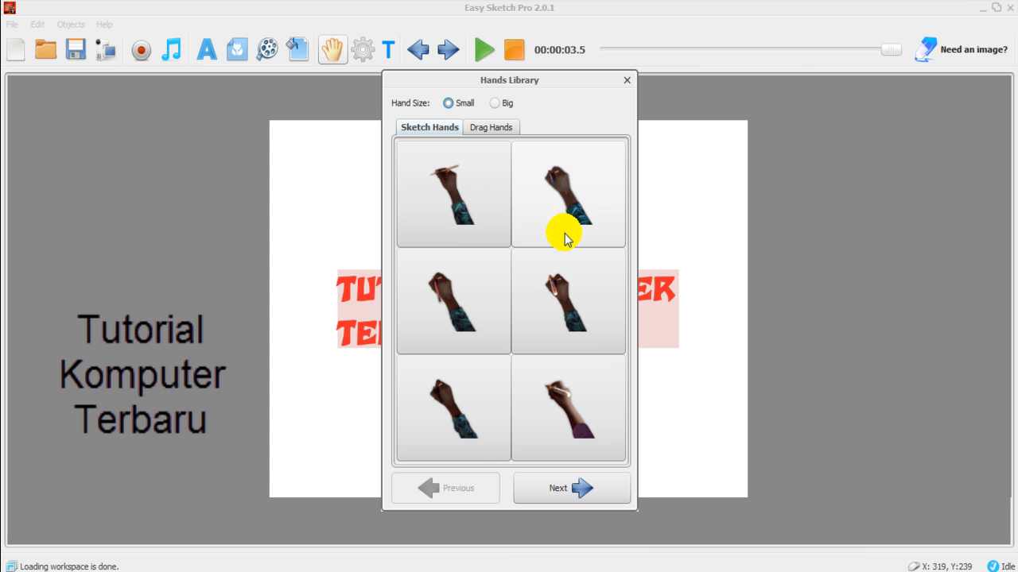
pyautogui.click(423, 128)
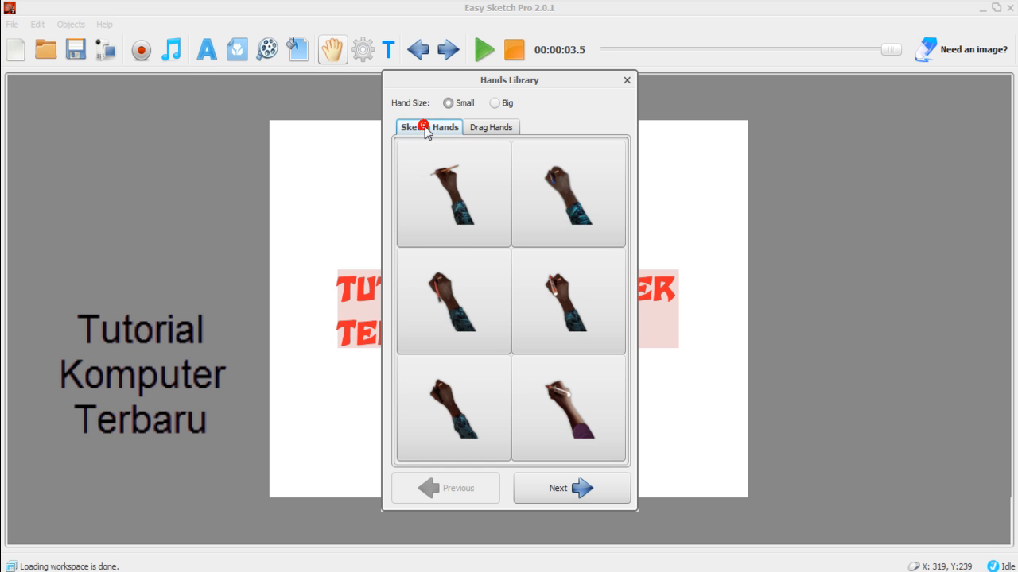
pyautogui.click(485, 128)
pyautogui.click(437, 128)
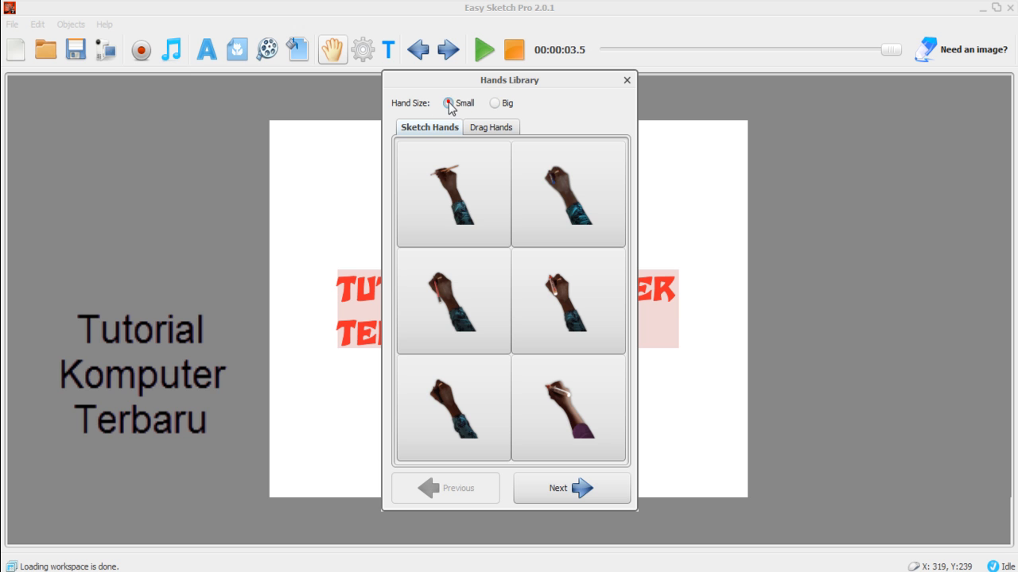
pyautogui.click(562, 482)
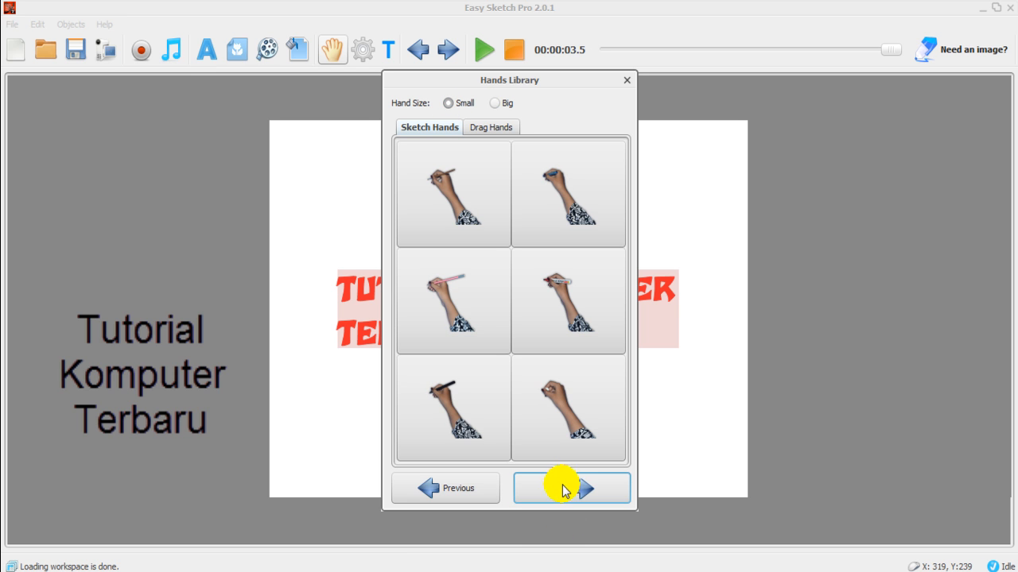
pyautogui.click(479, 205)
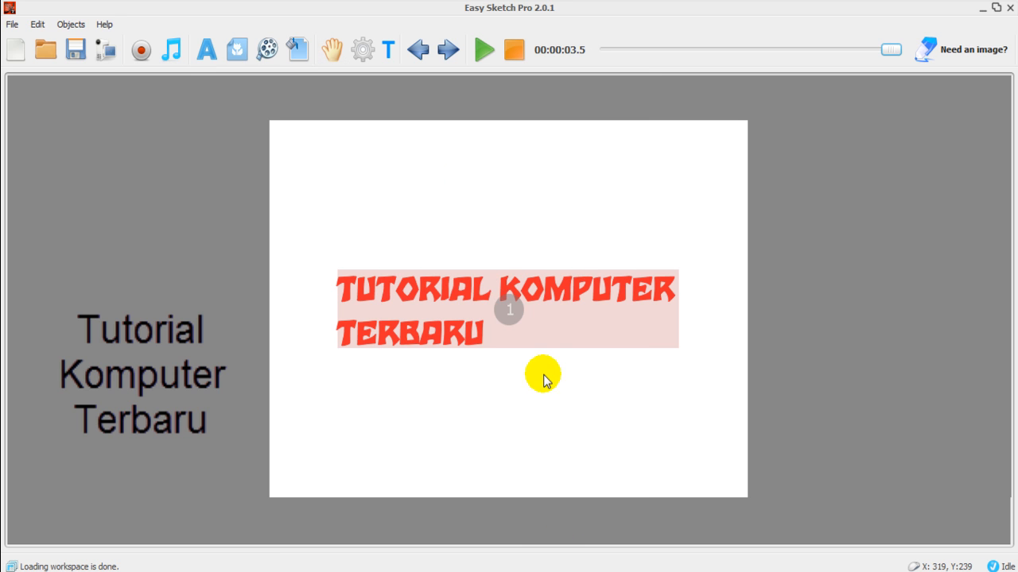
pyautogui.click(483, 50)
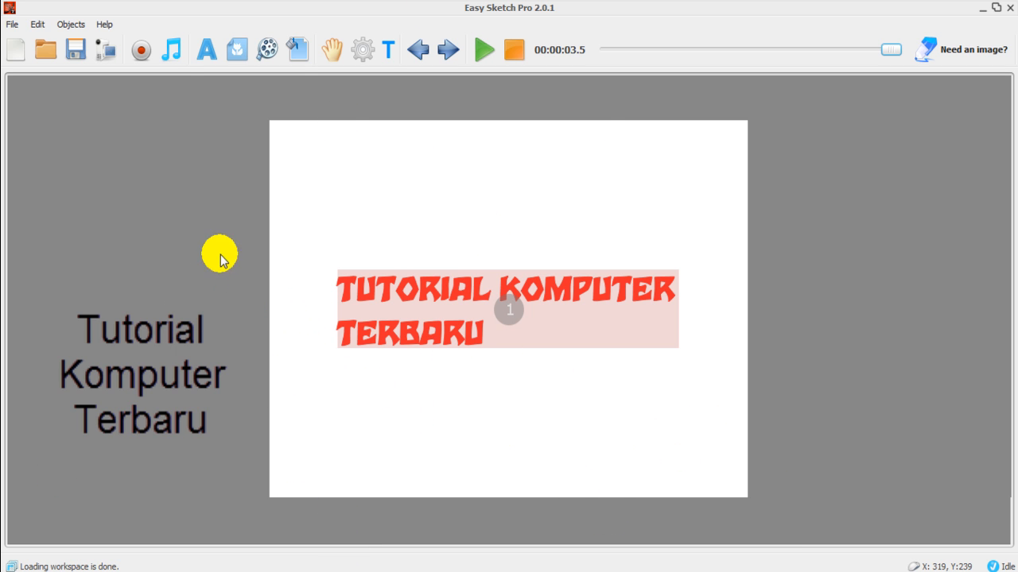
# Examine the canvas options for frame rate, quality, default size and background, and close them.
pyautogui.click(363, 49)
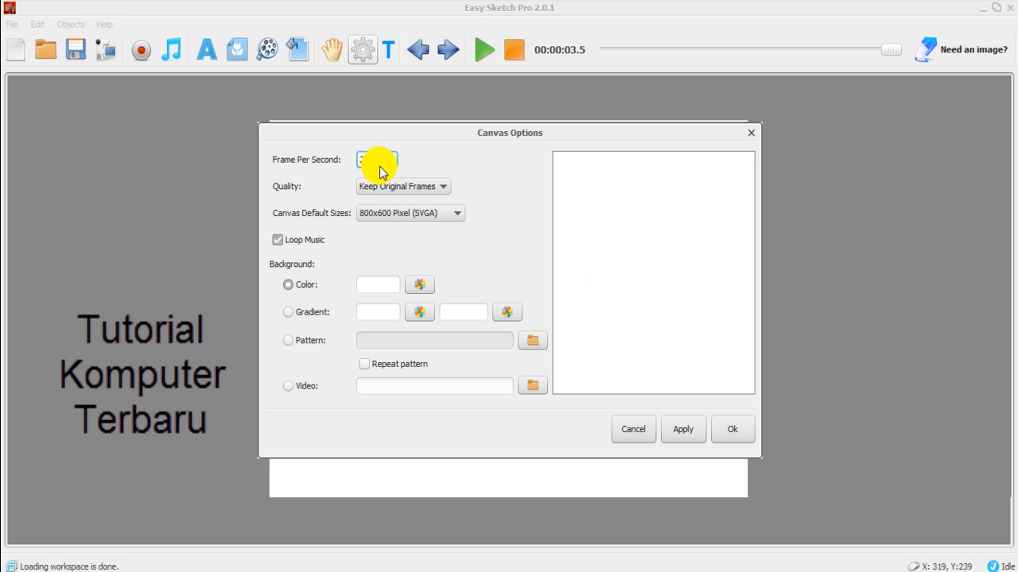
pyautogui.click(753, 132)
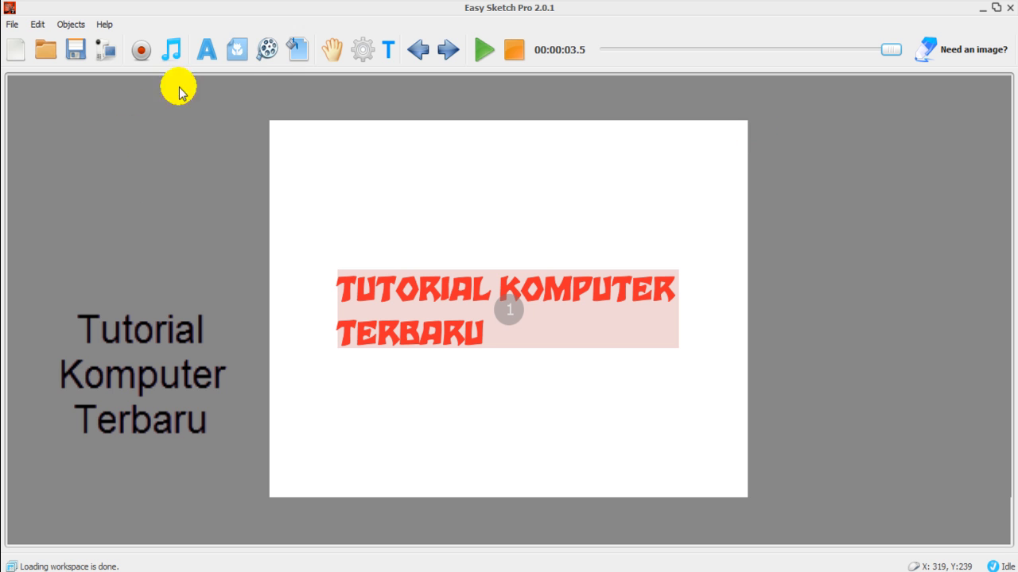
# Insert the cow picture from the Animals category of the image library onto the canvas.
pyautogui.click(238, 50)
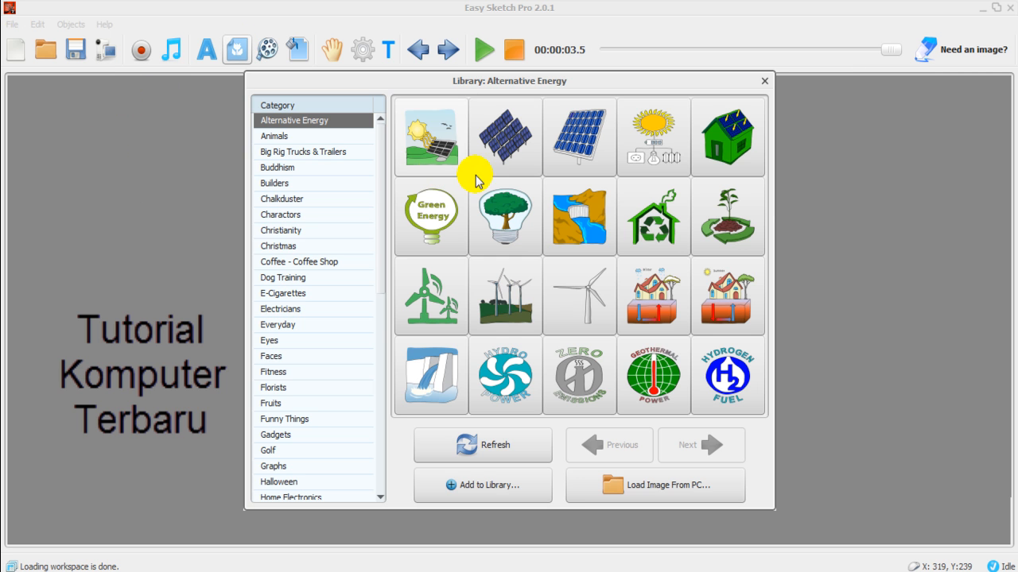
pyautogui.click(268, 217)
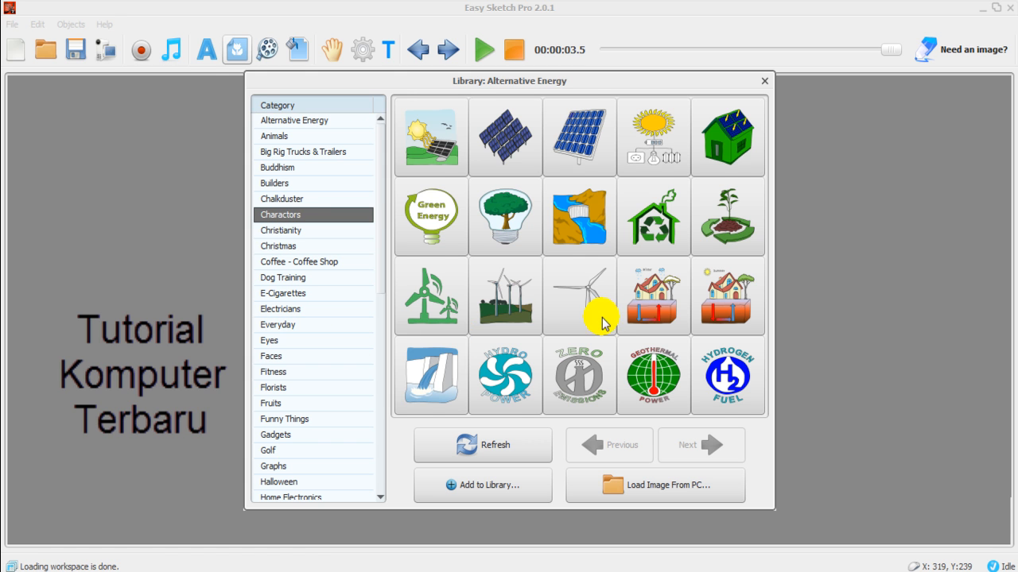
pyautogui.click(273, 170)
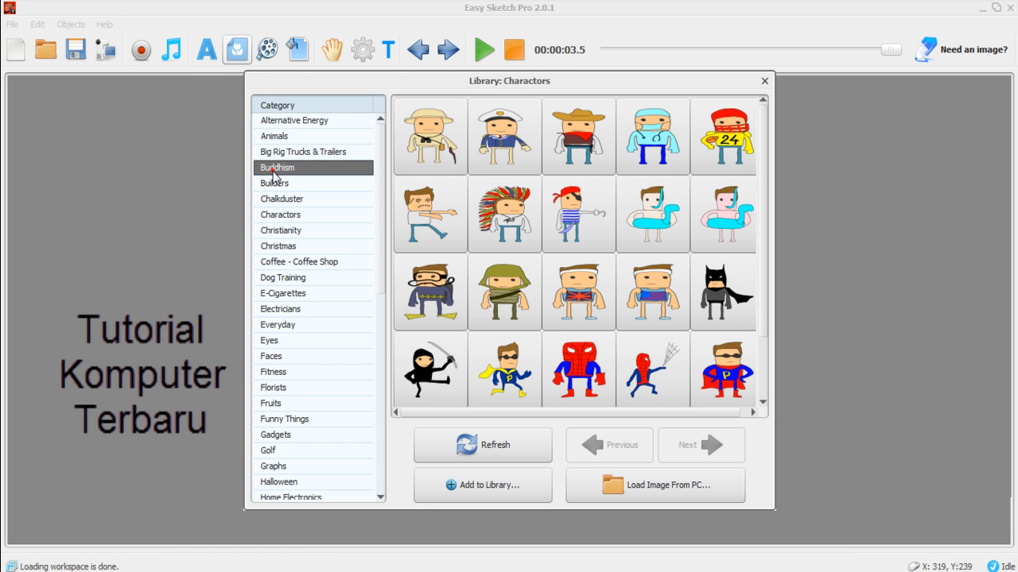
pyautogui.click(312, 140)
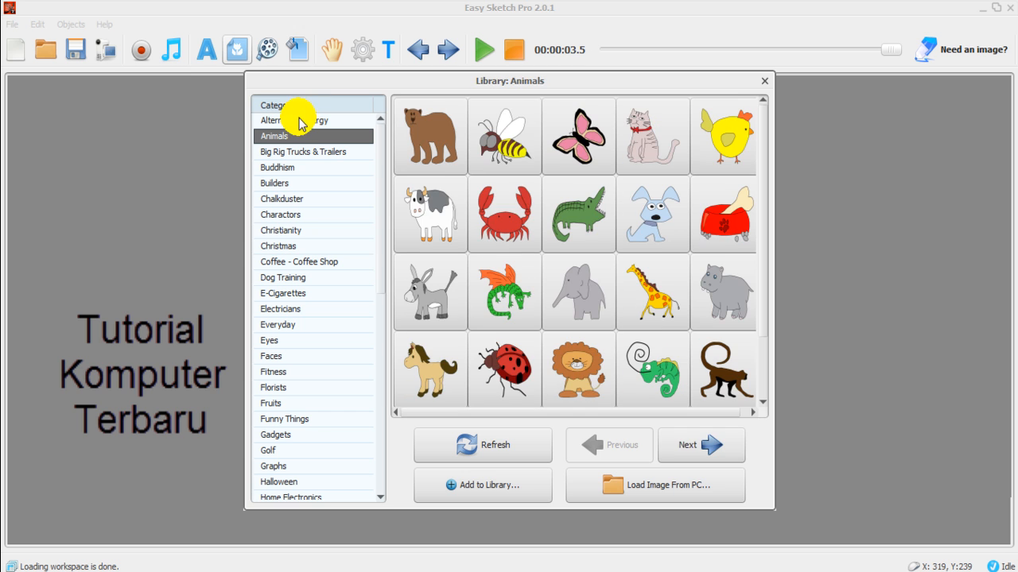
pyautogui.click(426, 198)
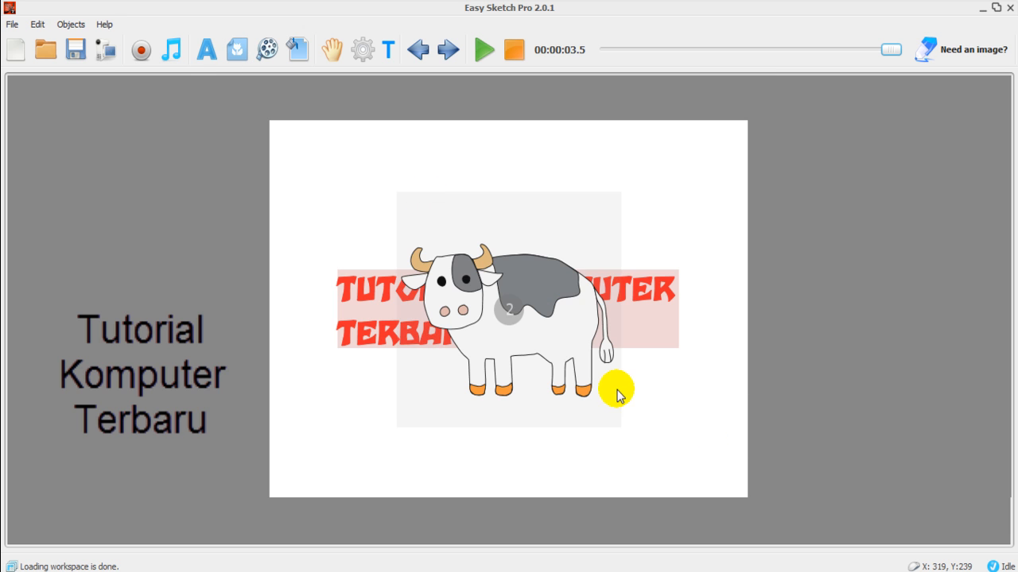
# Shrink the cow image to less than half its size and place it beneath the word KOMPUTER, beside TERBARU.
pyautogui.moveTo(525, 317); pyautogui.dragTo(544, 371)
pyautogui.moveTo(466, 250); pyautogui.dragTo(538, 321)
pyautogui.moveTo(540, 319); pyautogui.dragTo(531, 319)
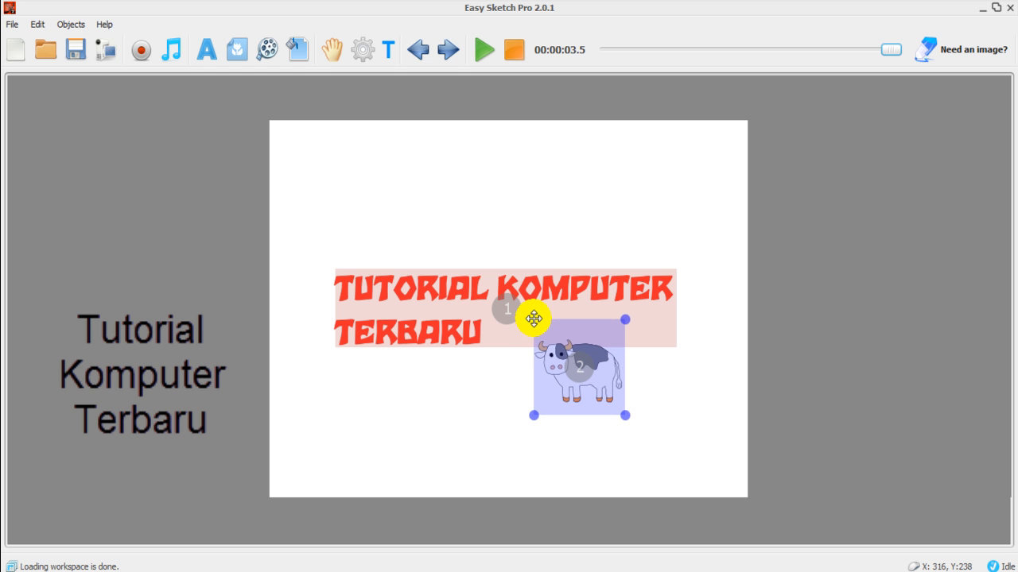
# Play the sketch animation to preview both the text and the cow being drawn.
pyautogui.click(482, 47)
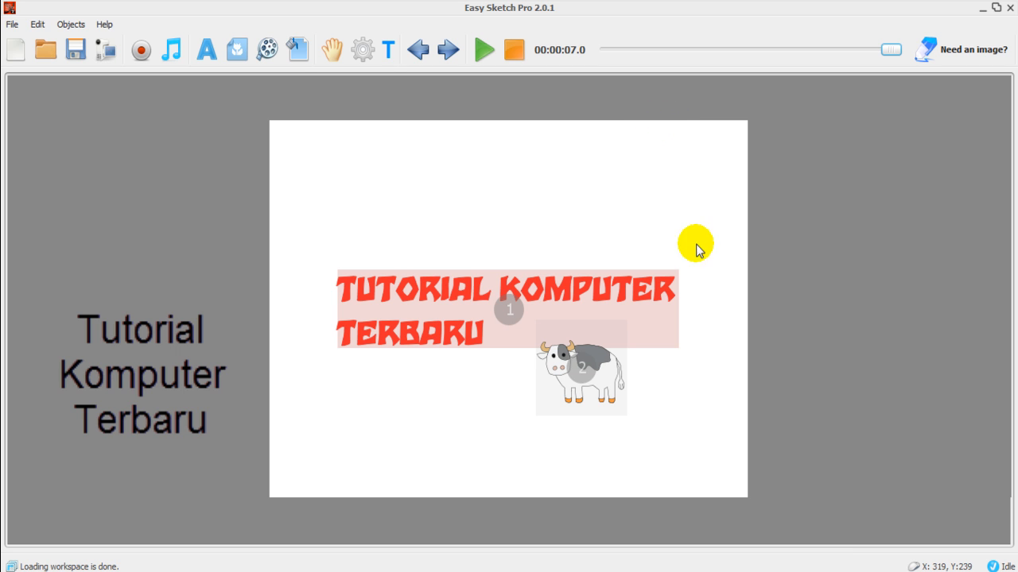
pyautogui.click(636, 234)
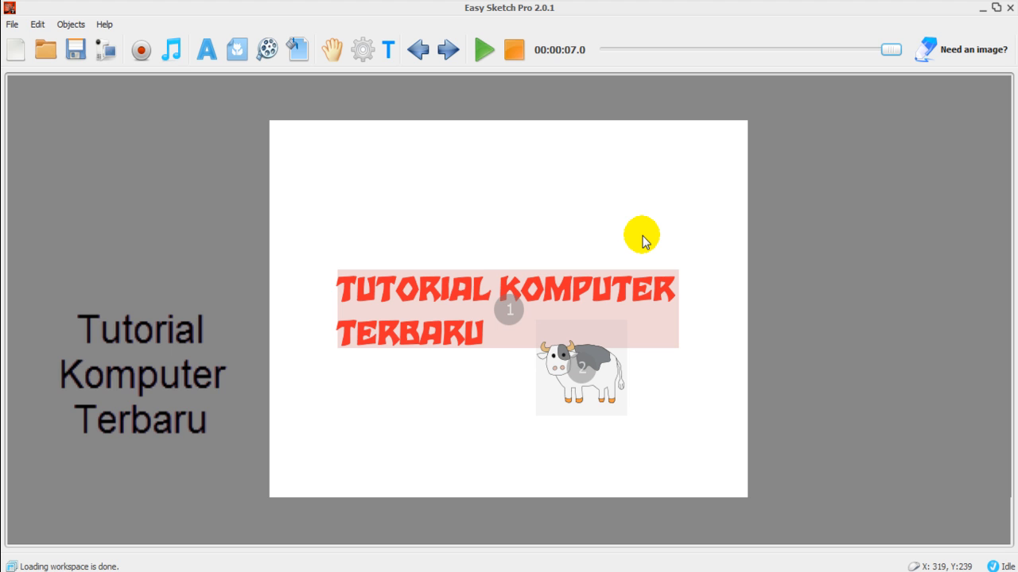